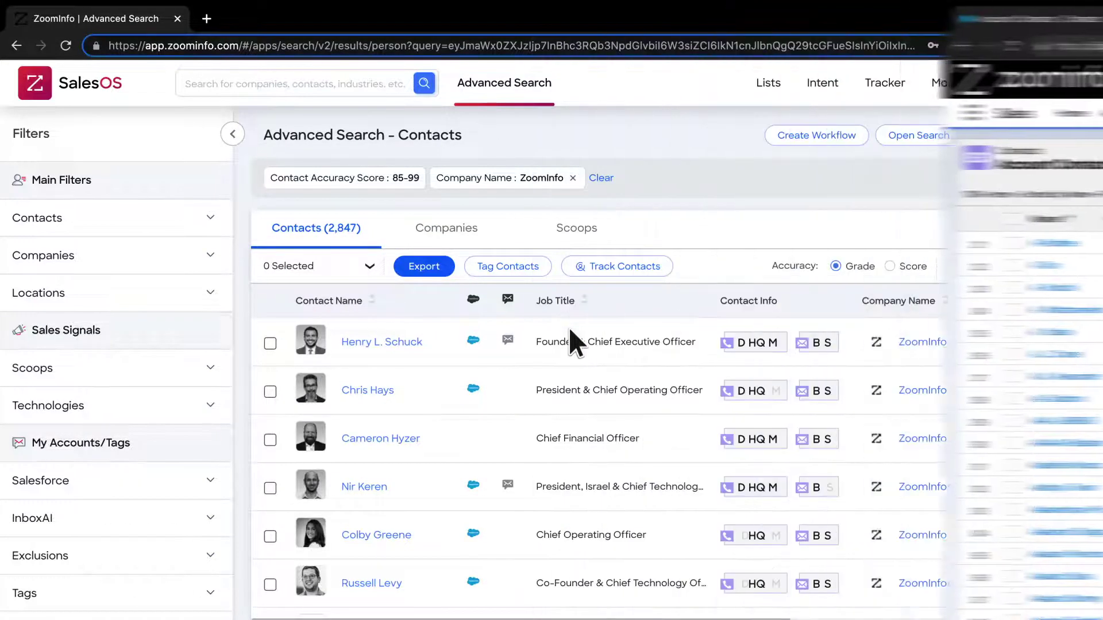
Load the searched contacts into Engage, select all 25, and start a call session
{"action": "left_click", "coordinate": [1012, 46]}
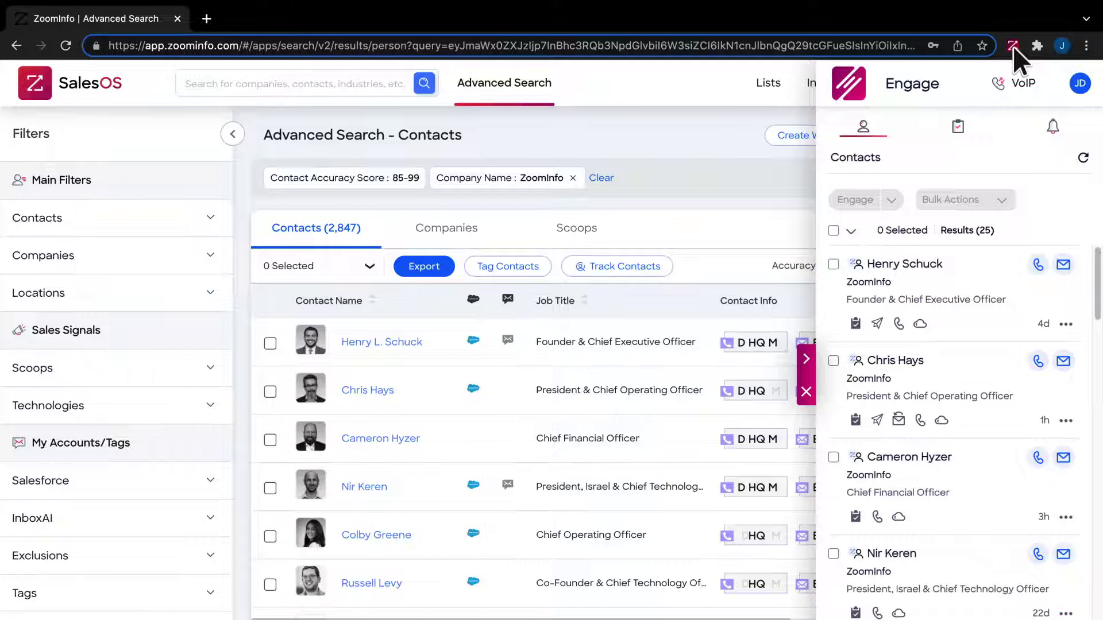
{"action": "left_click", "coordinate": [852, 230]}
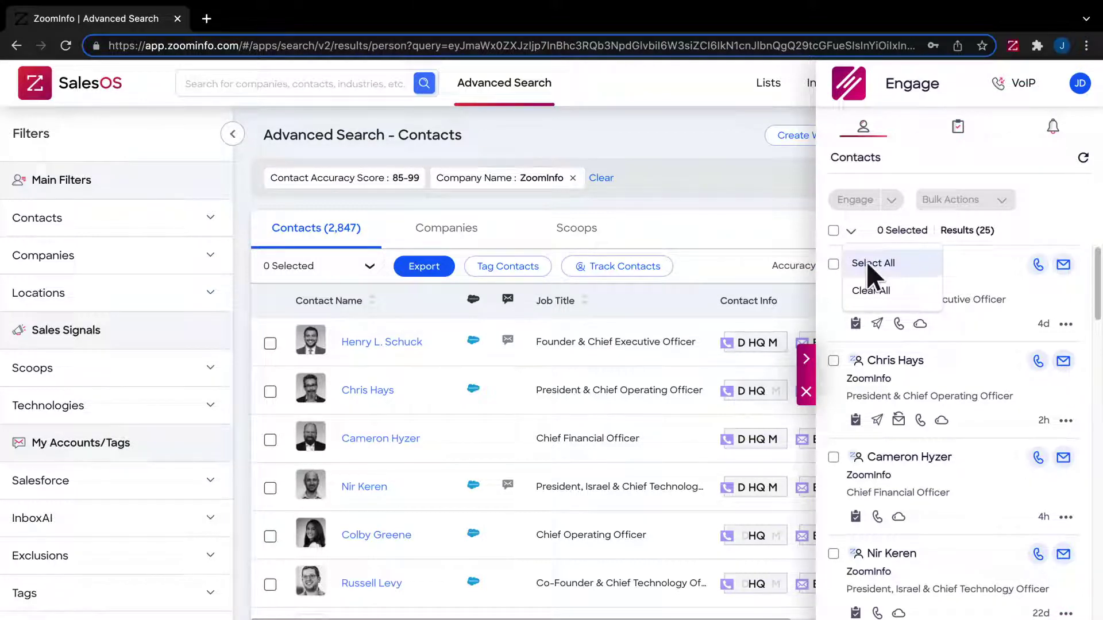
{"action": "left_click", "coordinate": [866, 261]}
{"action": "left_click", "coordinate": [893, 200]}
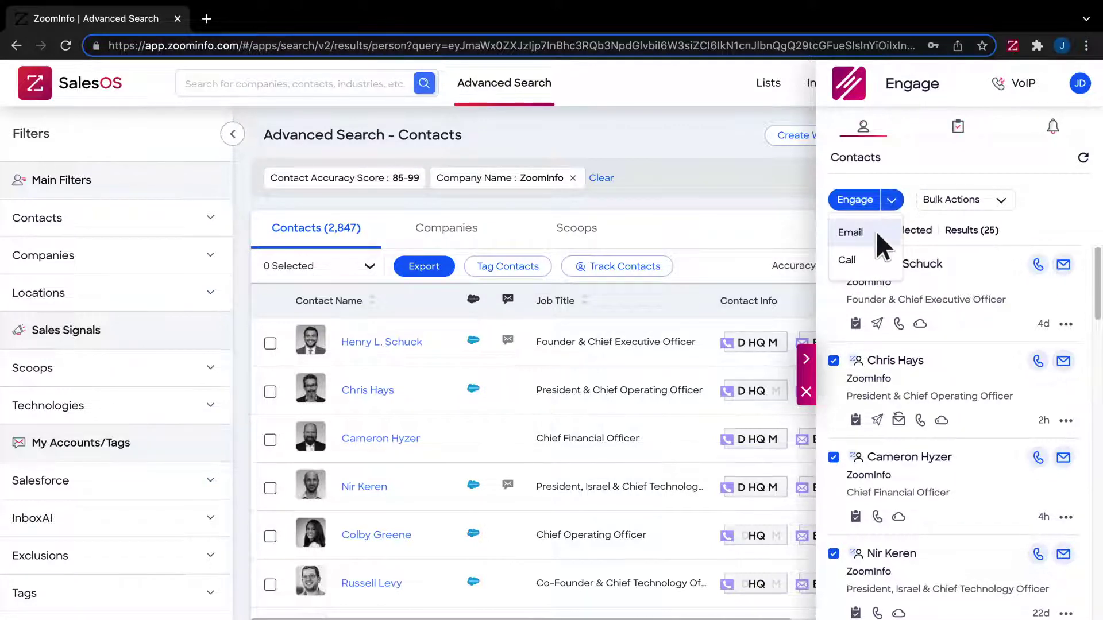
{"action": "left_click", "coordinate": [875, 251]}
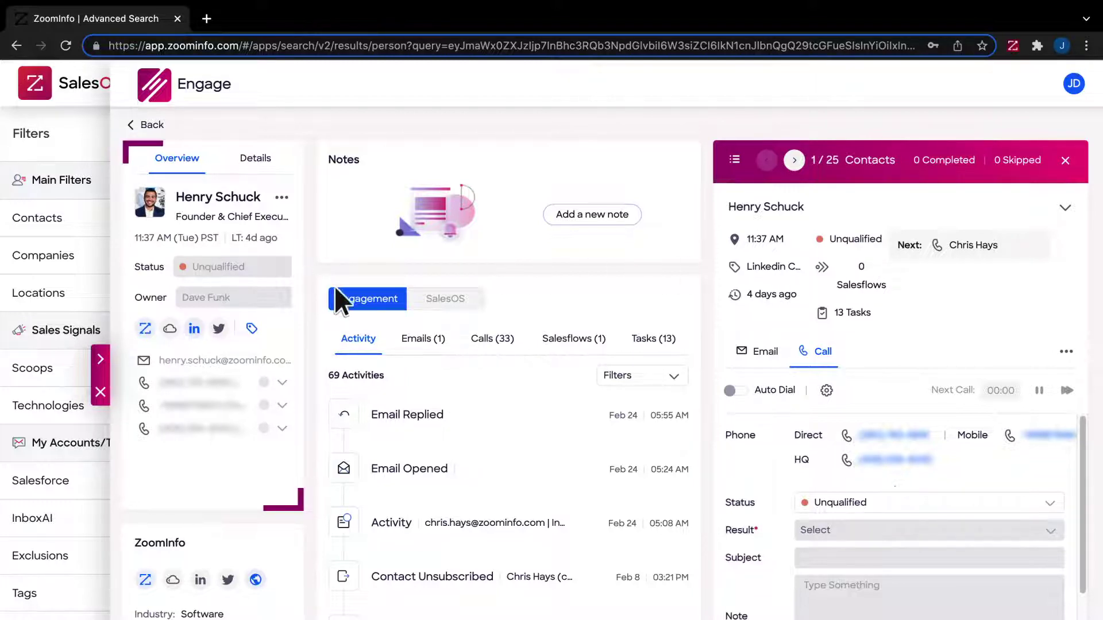
Browse Henry Schuck's Emails, Calls, Salesflows and Tasks (13) engagement tabs
{"action": "left_click", "coordinate": [422, 337]}
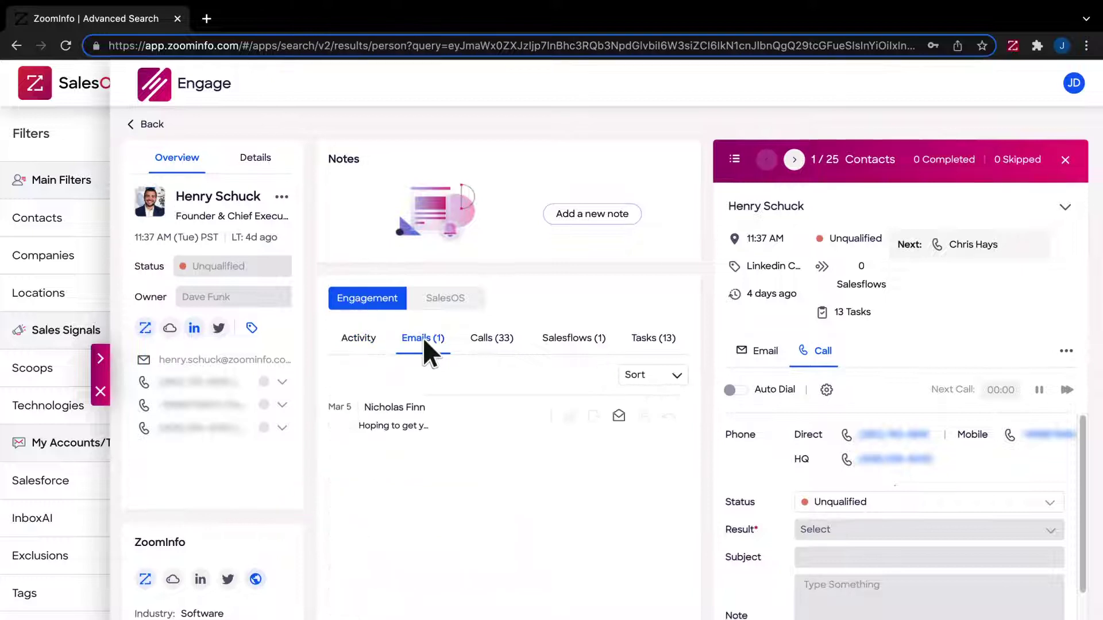
{"action": "left_click", "coordinate": [488, 339]}
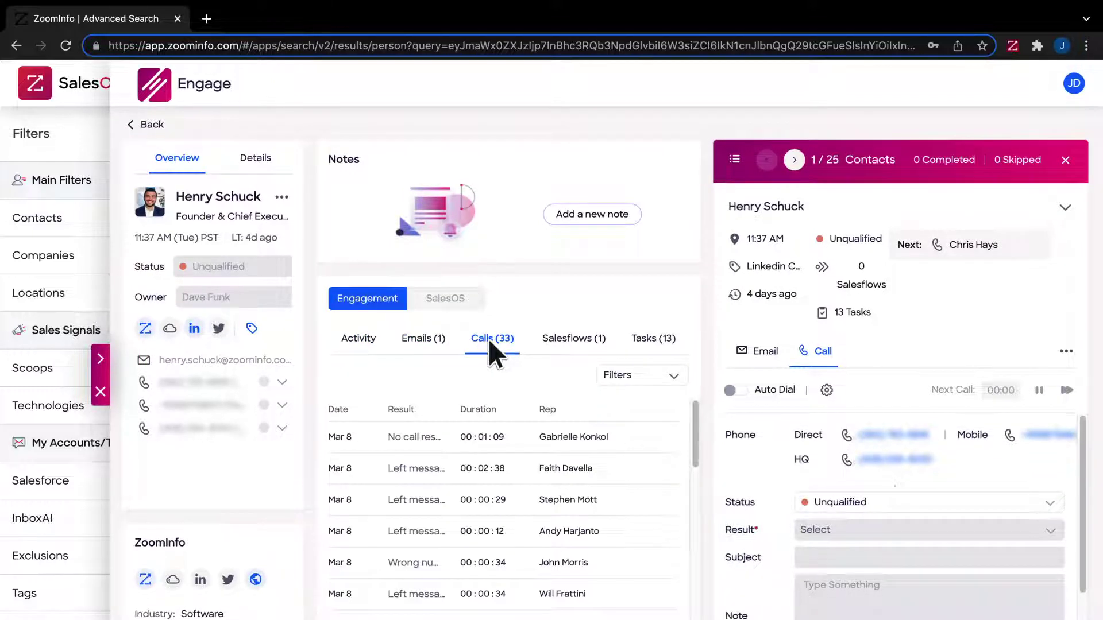
{"action": "left_click", "coordinate": [569, 339]}
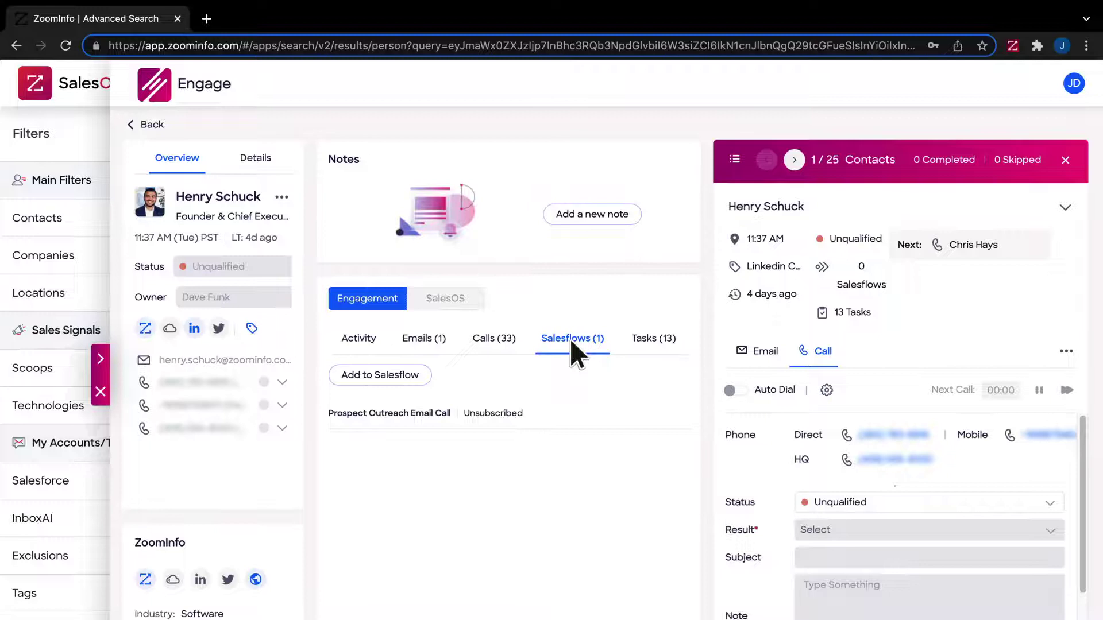
{"action": "left_click", "coordinate": [657, 338]}
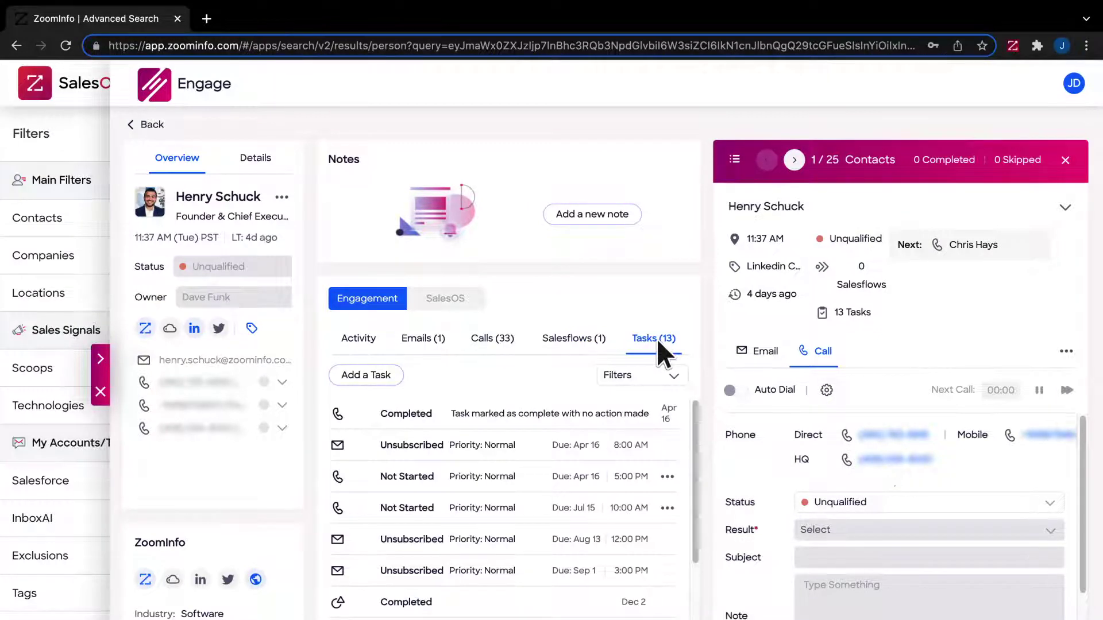
Browse ZoomInfo's SalesOS scoops, news and technologies, then call Henry Schuck's direct number
{"action": "left_click", "coordinate": [446, 299]}
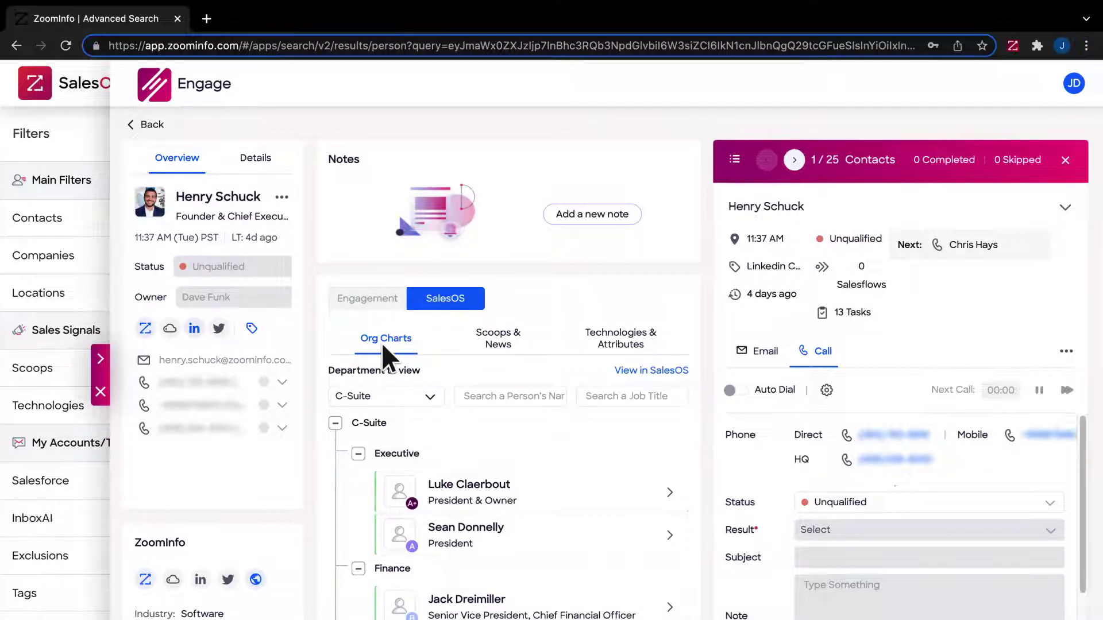
{"action": "left_click", "coordinate": [499, 340]}
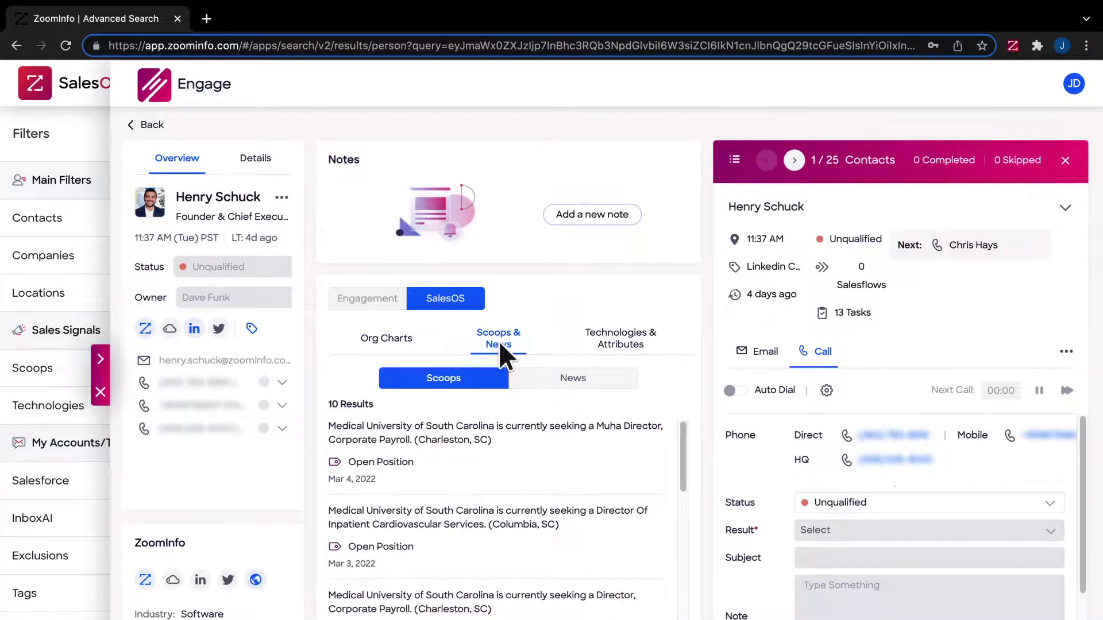
{"action": "left_click", "coordinate": [621, 338]}
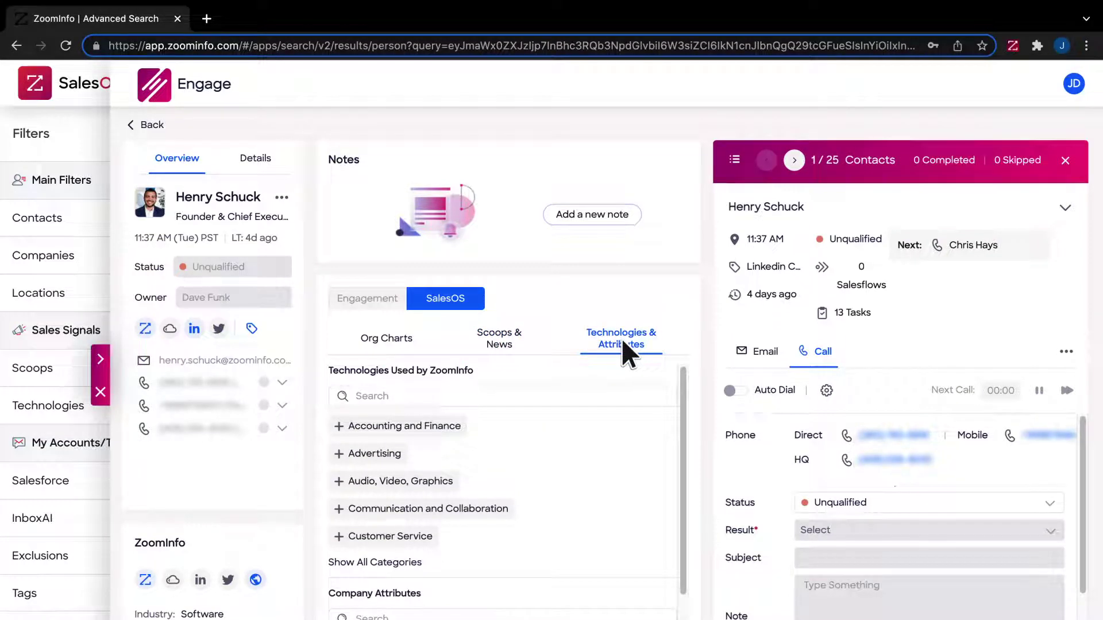
{"action": "left_click", "coordinate": [887, 435]}
Enable Auto Dial at a 0-second interval on Direct numbers and call Henry Schuck
{"action": "left_click", "coordinate": [733, 393]}
{"action": "left_click", "coordinate": [826, 391]}
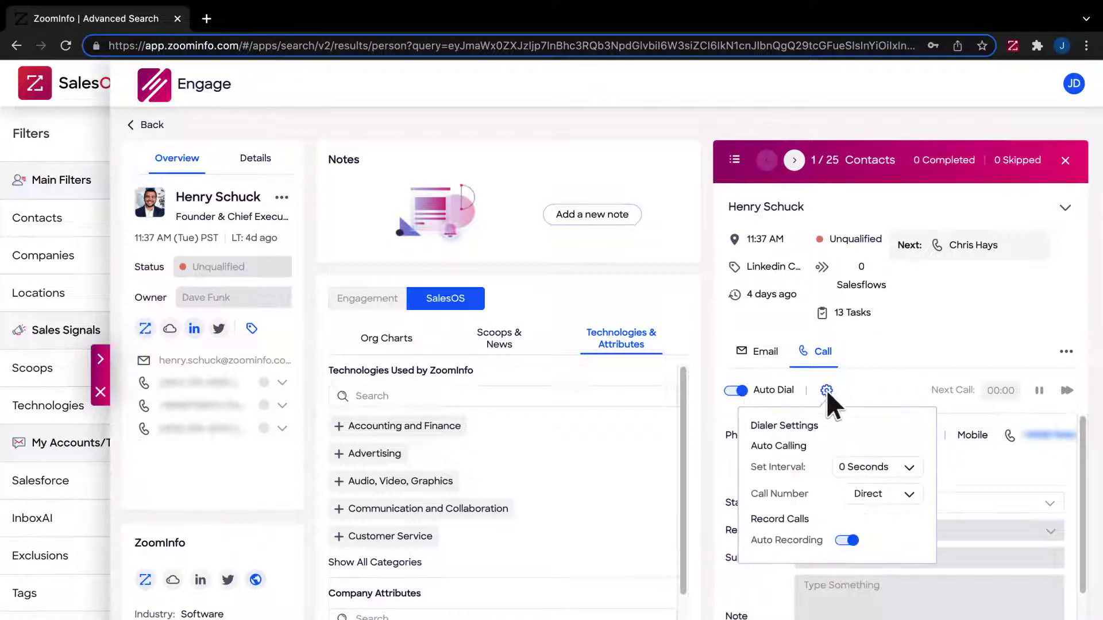
{"action": "left_click", "coordinate": [910, 468]}
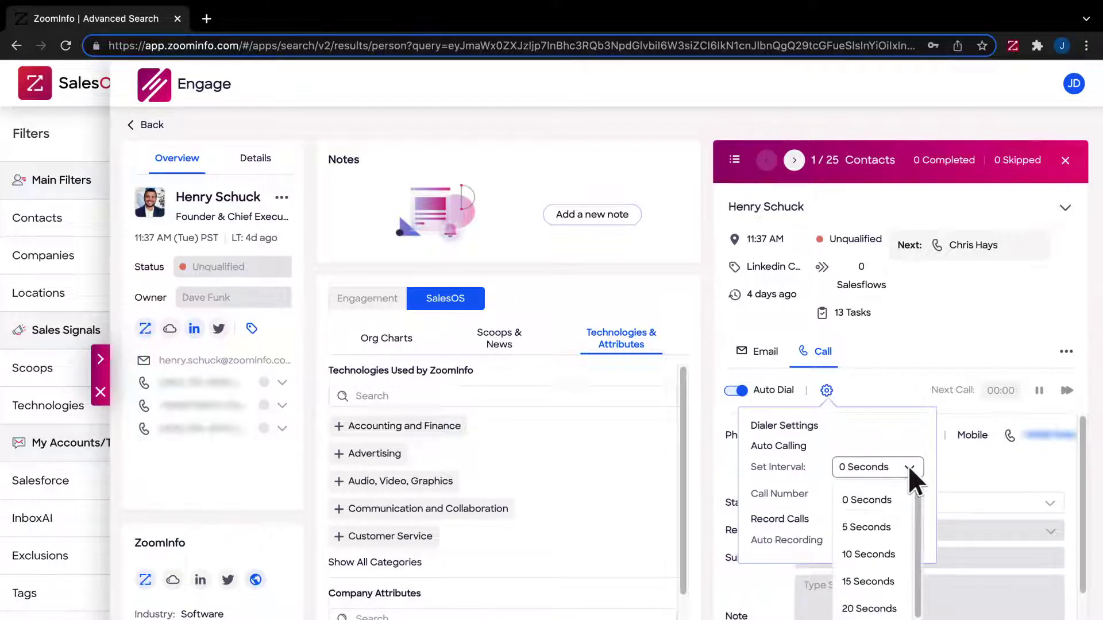
{"action": "left_click", "coordinate": [908, 466]}
{"action": "left_click", "coordinate": [908, 493]}
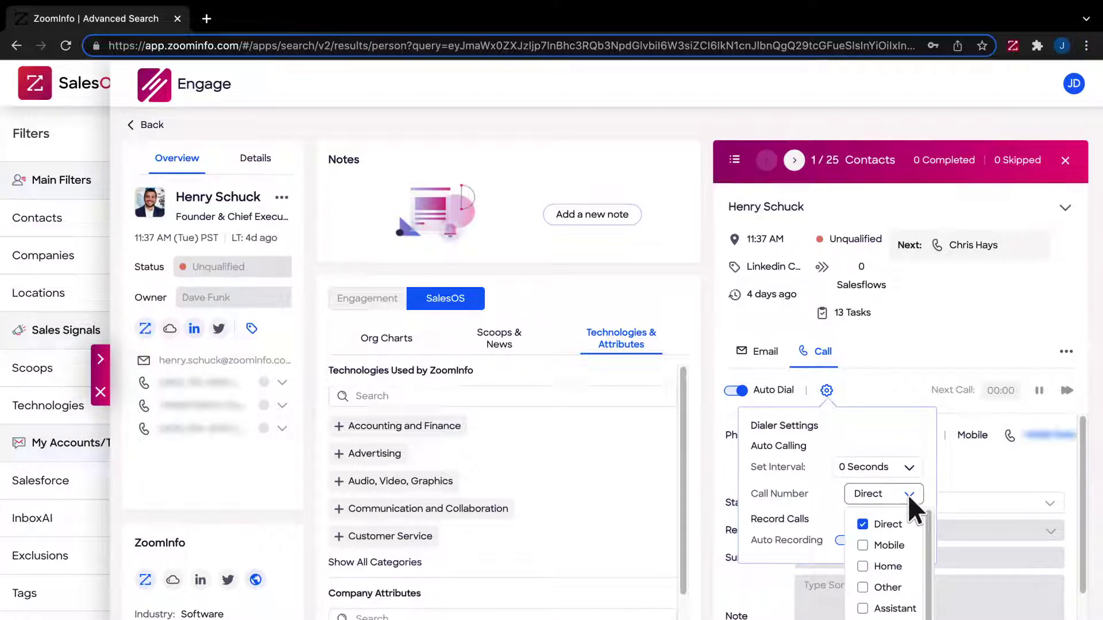
{"action": "left_click", "coordinate": [908, 495]}
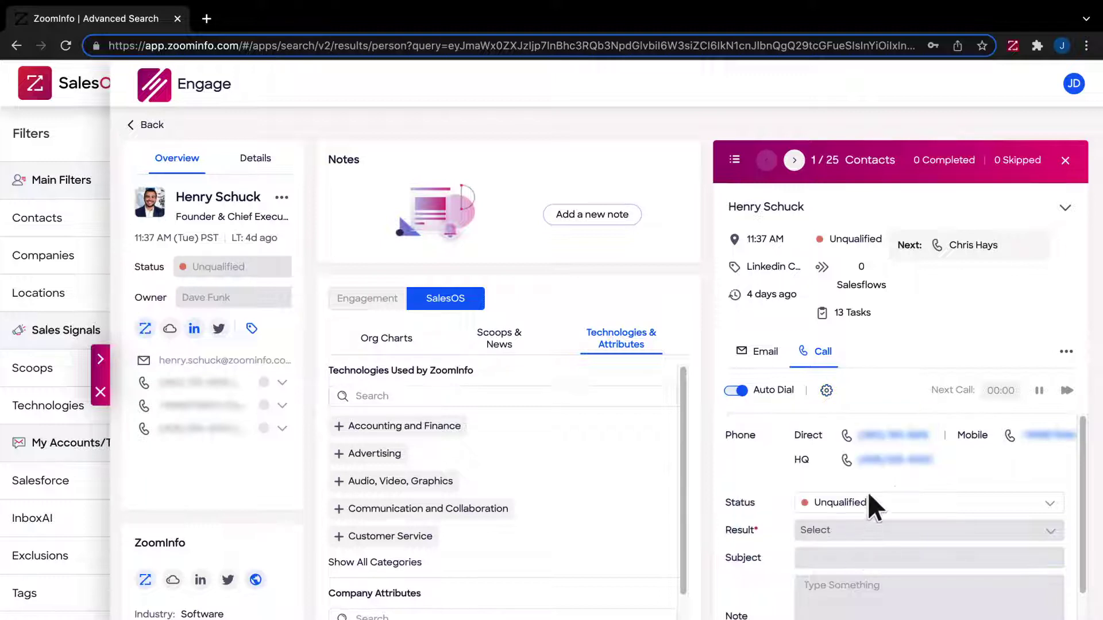
{"action": "left_click", "coordinate": [887, 436]}
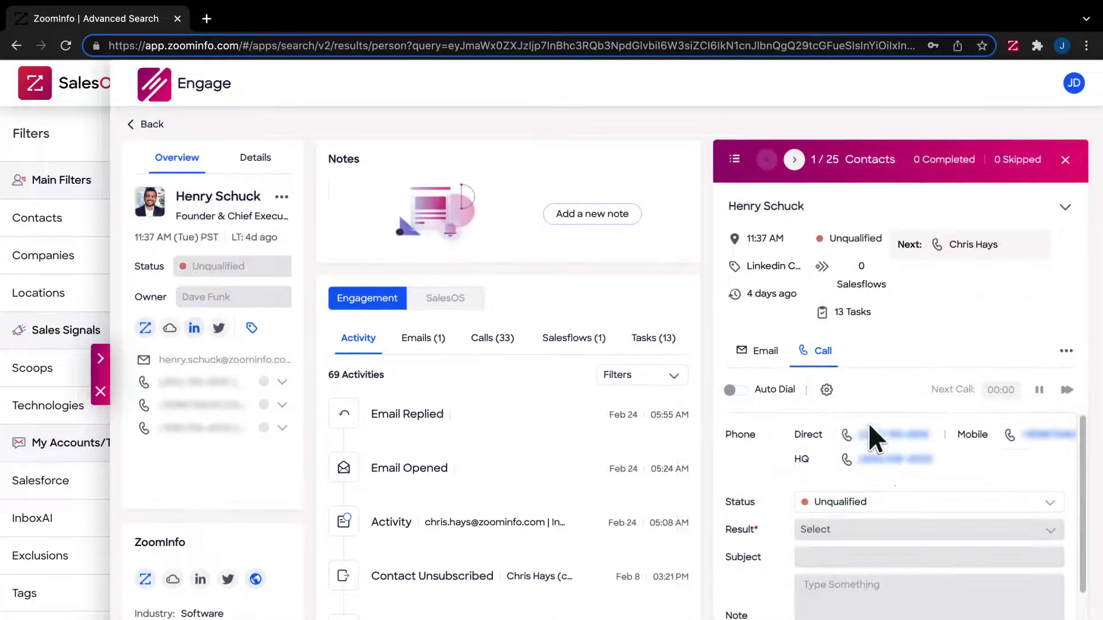
Draft a campaign email to Henry Schuck using the #1 Prospect Outreach template
{"action": "left_click", "coordinate": [758, 348]}
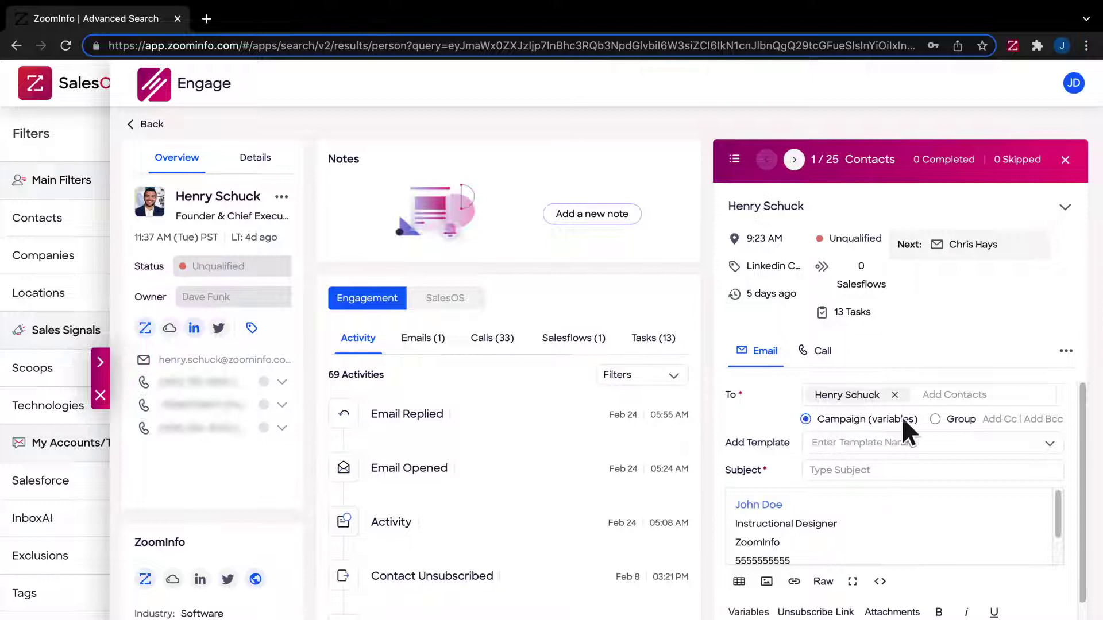
{"action": "left_click", "coordinate": [934, 419]}
{"action": "left_click", "coordinate": [806, 420]}
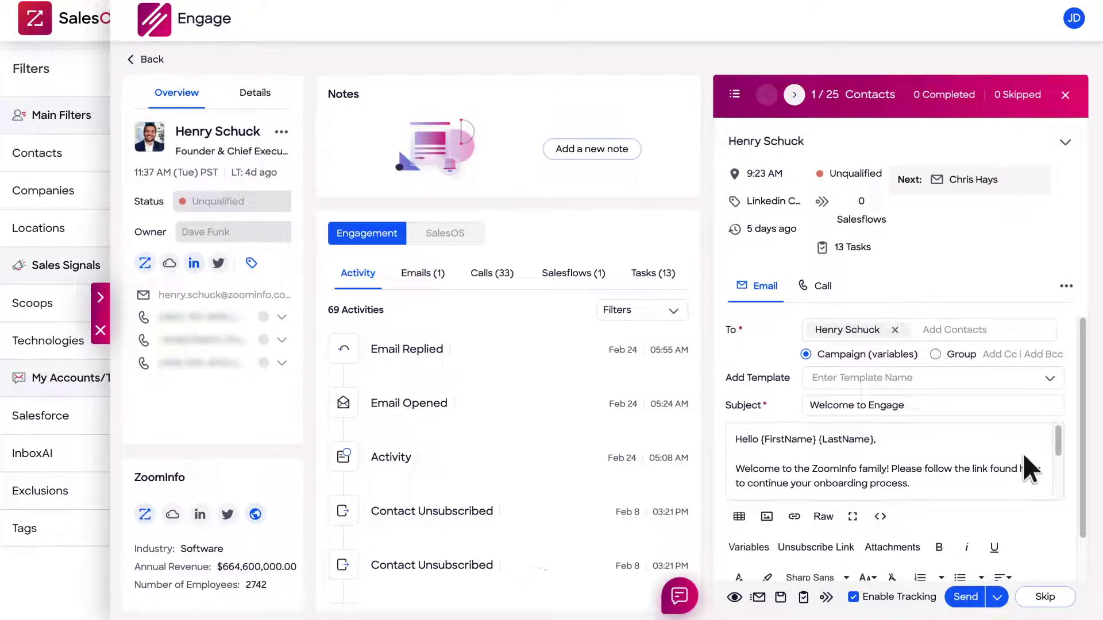
{"action": "left_click", "coordinate": [1050, 378]}
{"action": "left_click", "coordinate": [978, 463]}
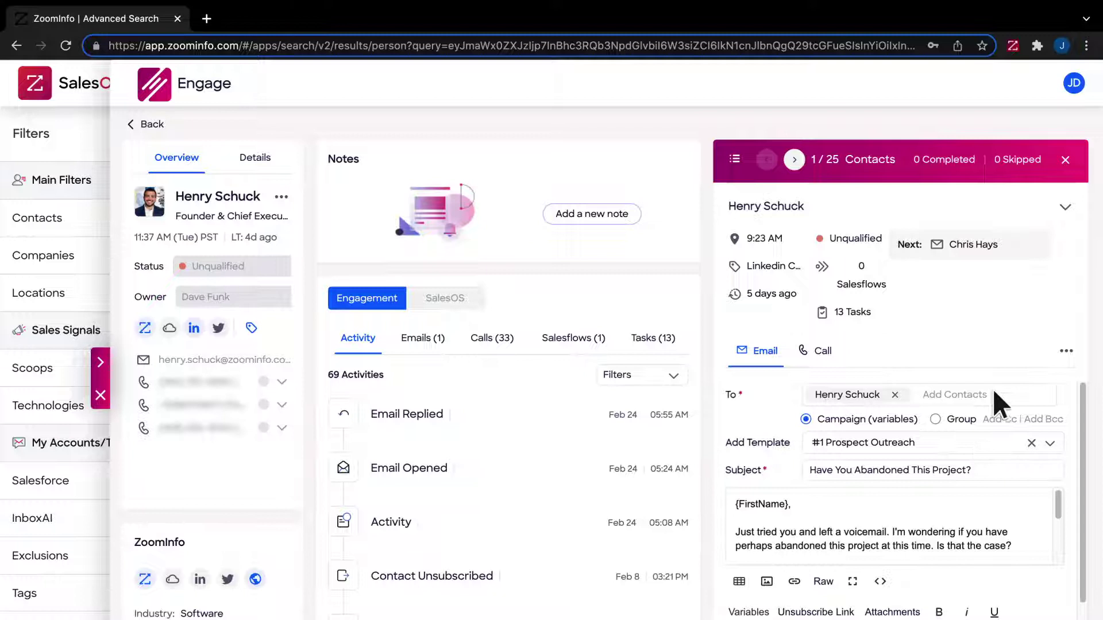
Add all 25 contacts to Outbound - Persona-Based with a specific delivery time
{"action": "left_click", "coordinate": [1065, 158]}
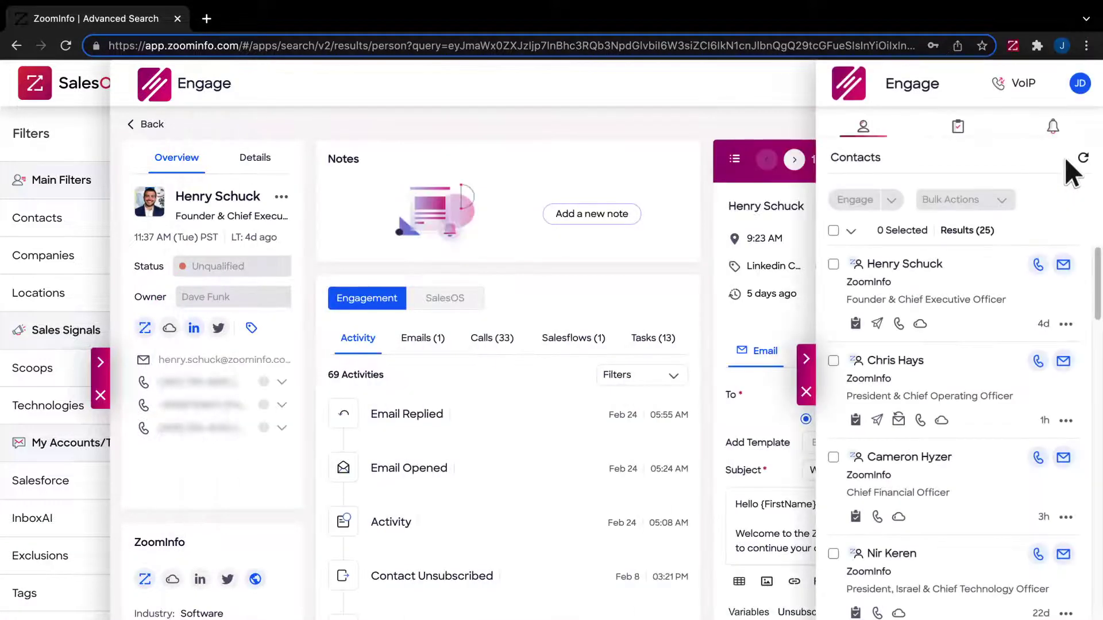
{"action": "left_click", "coordinate": [851, 229]}
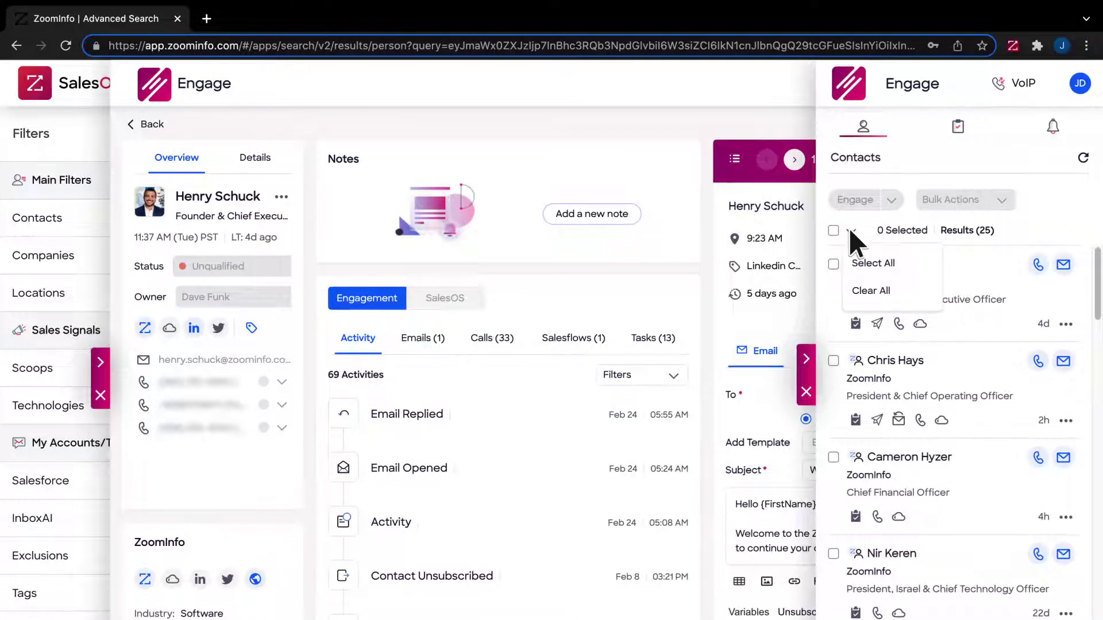
{"action": "left_click", "coordinate": [868, 263]}
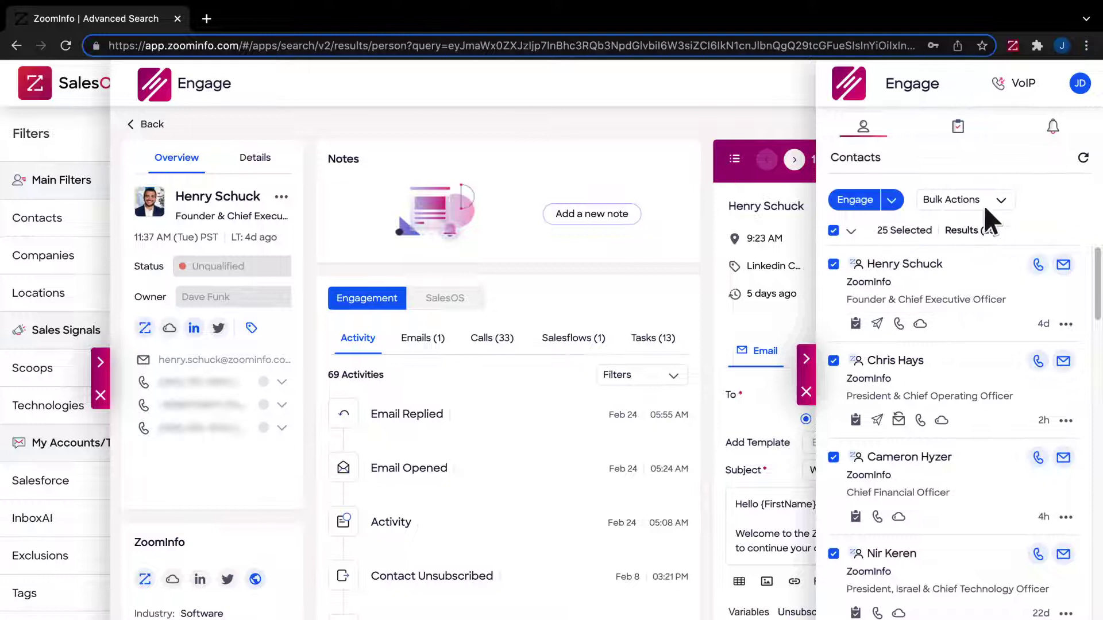
{"action": "left_click", "coordinate": [1000, 201]}
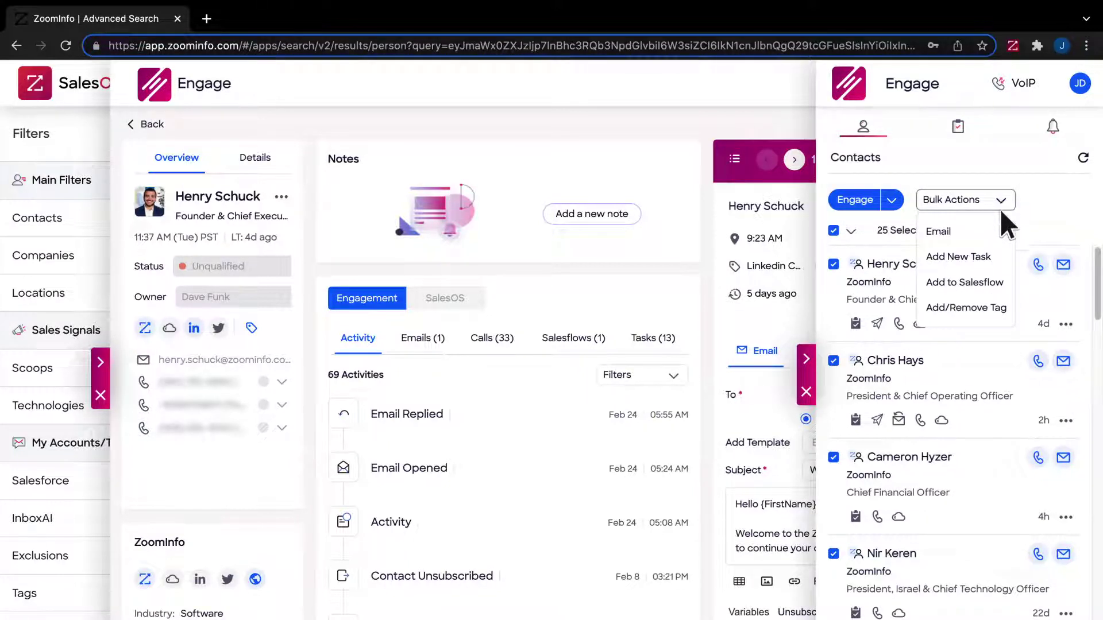
{"action": "left_click", "coordinate": [1000, 279]}
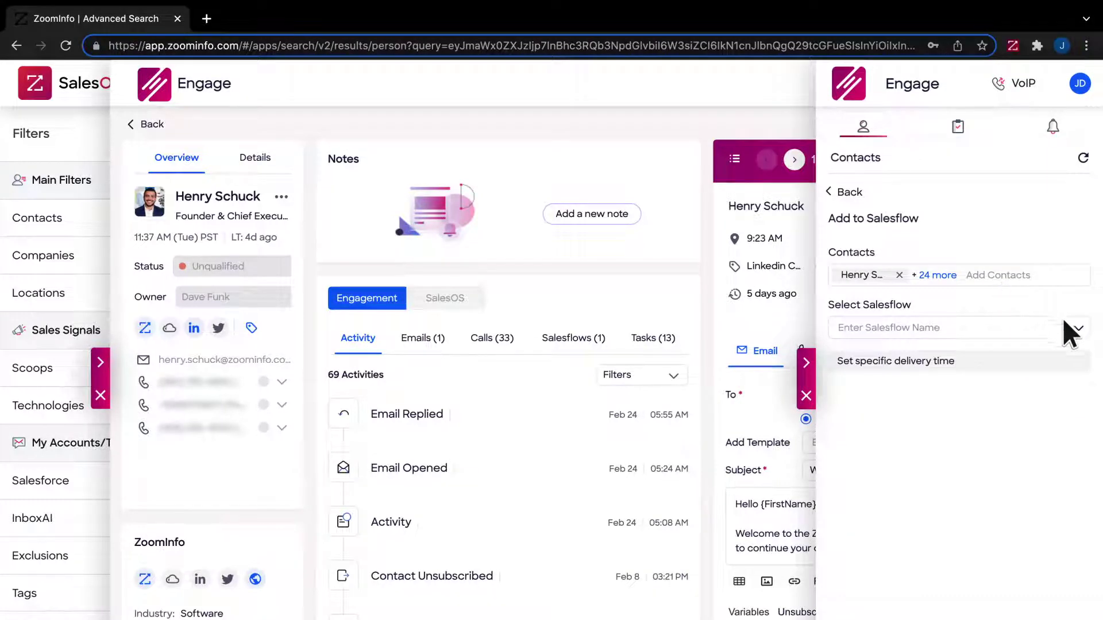
{"action": "left_click", "coordinate": [1076, 327]}
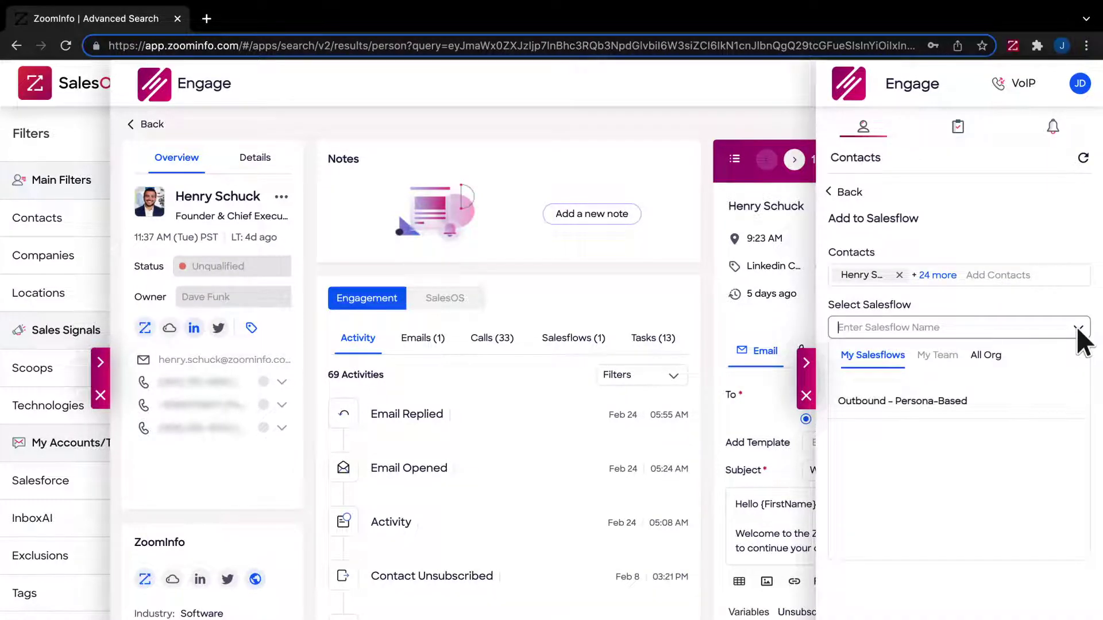
{"action": "left_click", "coordinate": [996, 400]}
{"action": "left_click", "coordinate": [971, 518]}
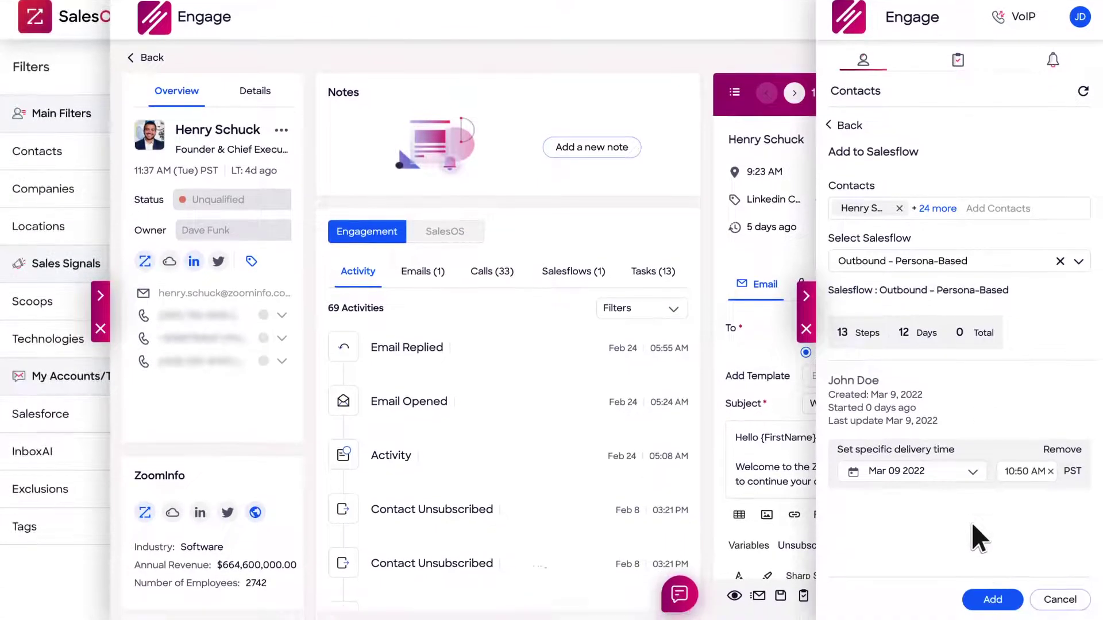
{"action": "left_click", "coordinate": [992, 601]}
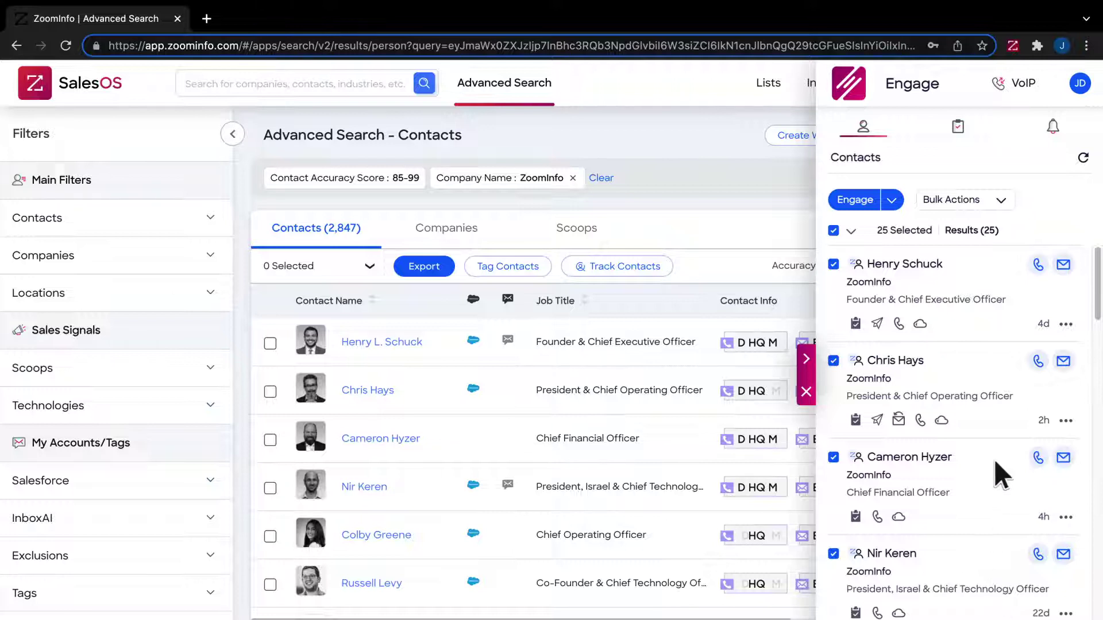
Save an Email, Medium-priority task for all 25 contacts, assigned to John Doe, due Mar 09 2022
{"action": "left_click", "coordinate": [1000, 201]}
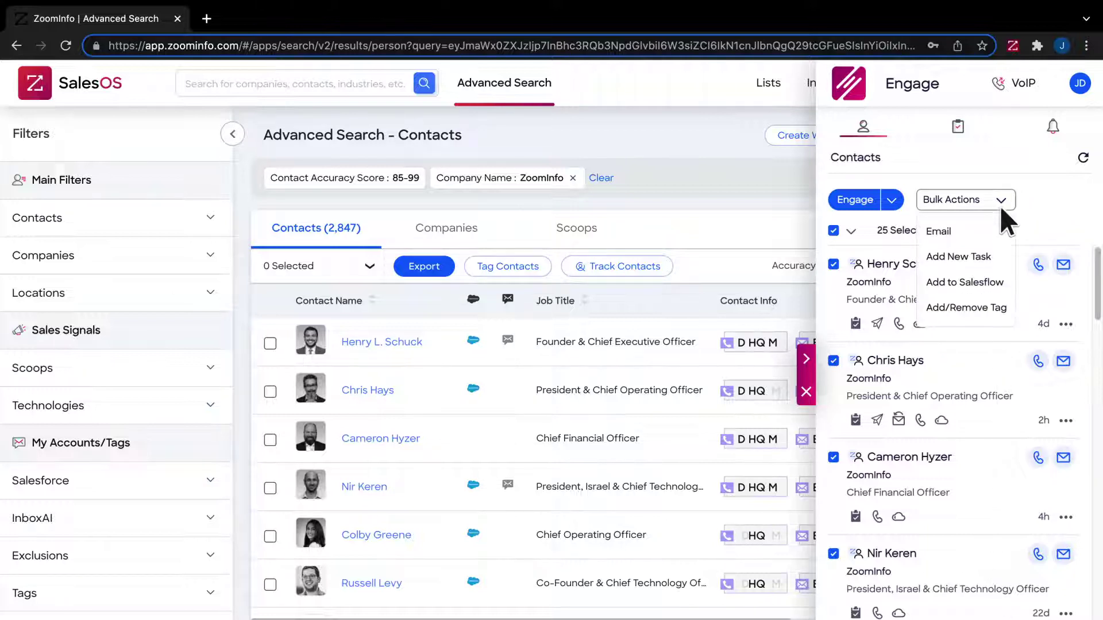
{"action": "left_click", "coordinate": [1007, 268]}
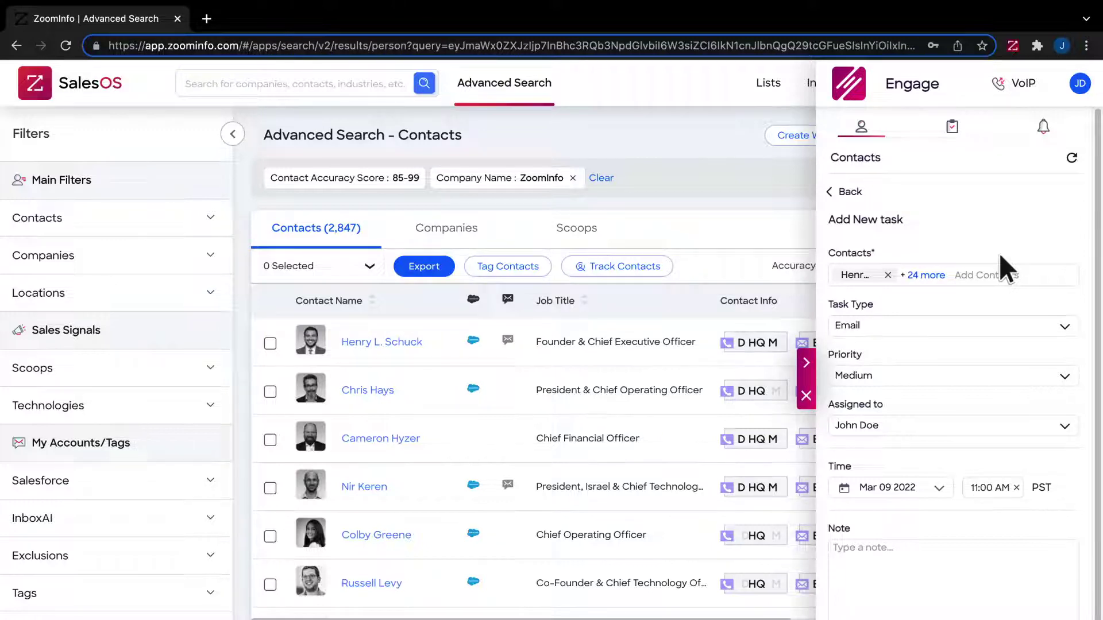
{"action": "left_click", "coordinate": [1063, 326]}
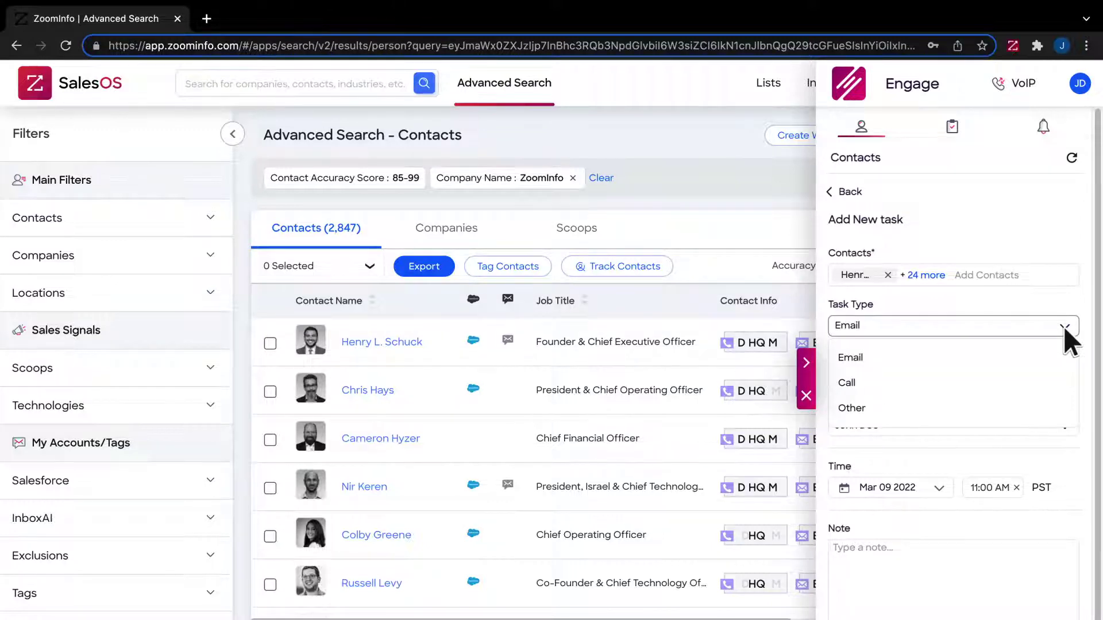
{"action": "left_click", "coordinate": [1063, 326]}
{"action": "left_click", "coordinate": [1064, 375]}
{"action": "left_click", "coordinate": [1063, 376]}
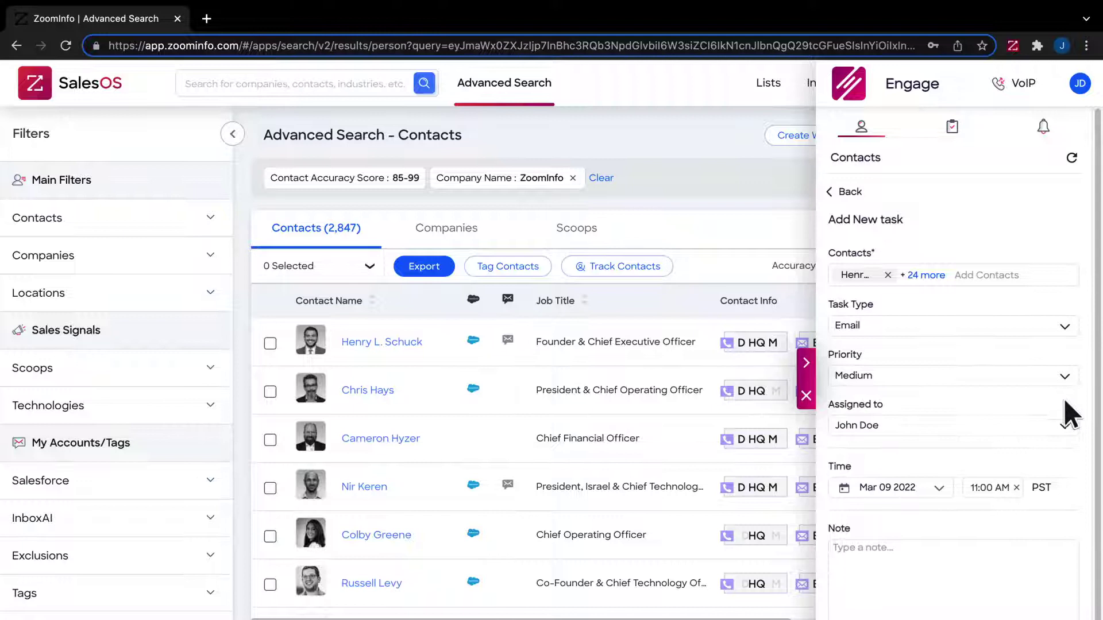
{"action": "left_click", "coordinate": [1064, 424]}
{"action": "left_click", "coordinate": [1064, 425]}
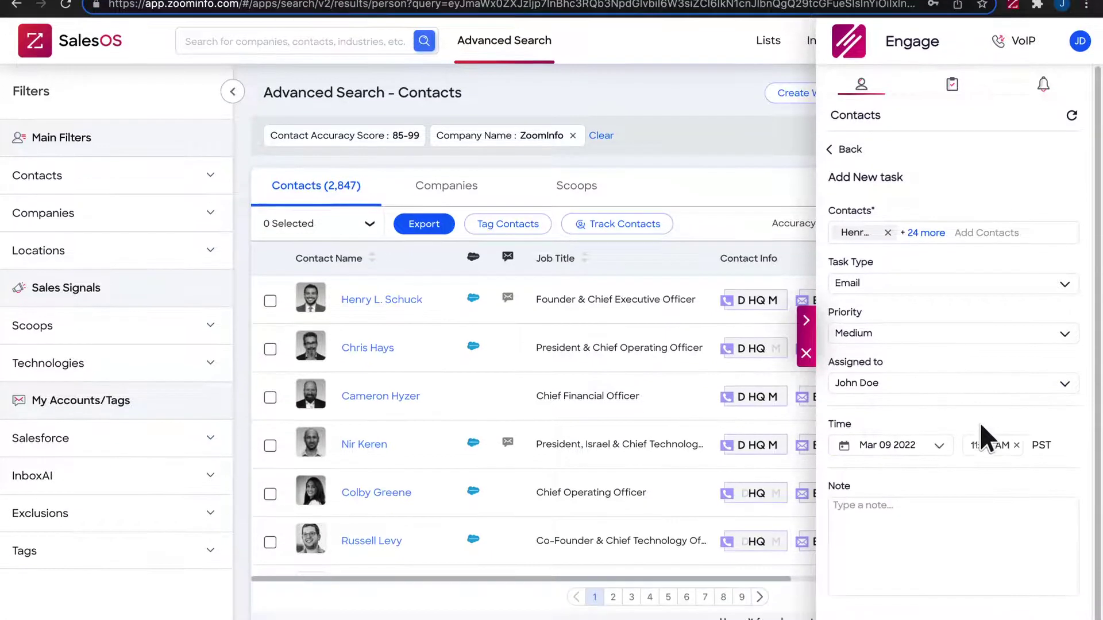
{"action": "left_click", "coordinate": [938, 421]}
{"action": "left_click", "coordinate": [936, 420]}
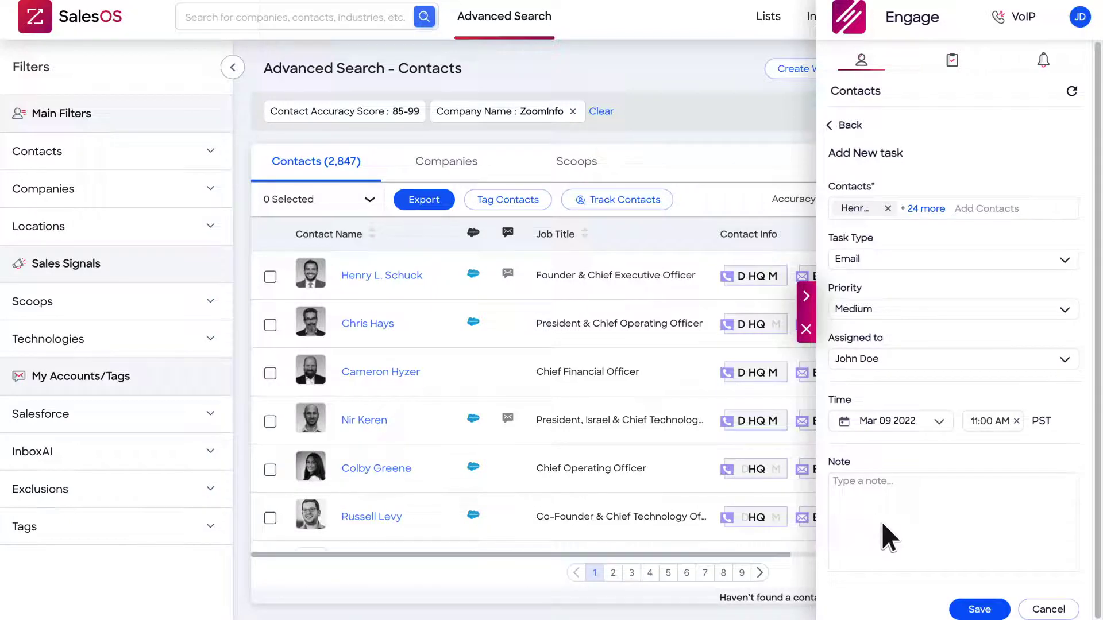
{"action": "left_click", "coordinate": [980, 609]}
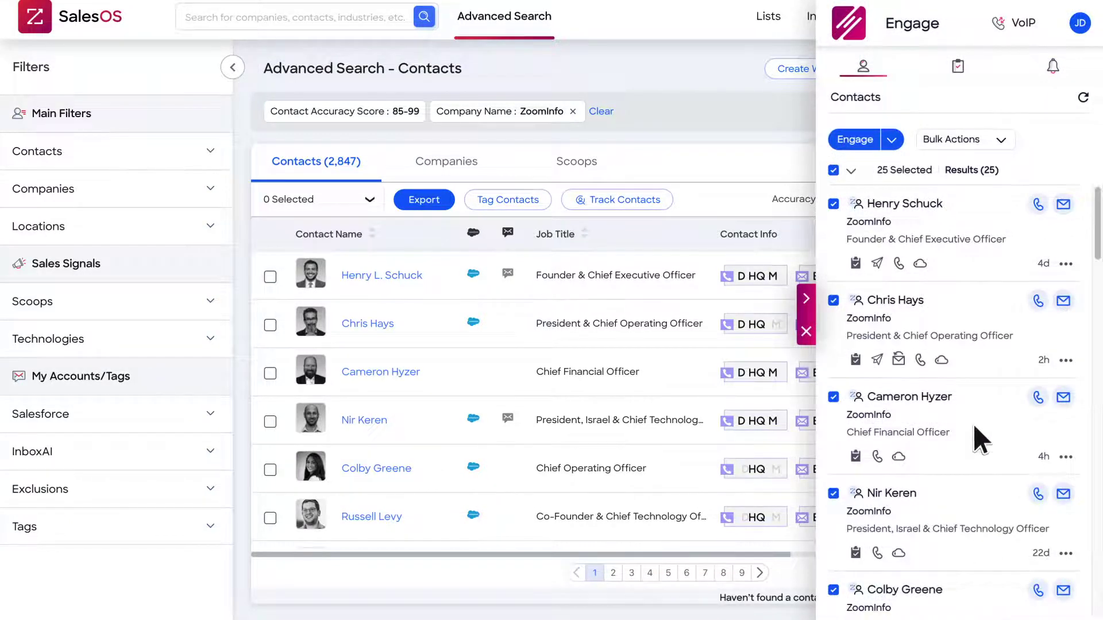
Show the Tasks list with its 64 tasks, two due today
{"action": "left_click", "coordinate": [957, 67]}
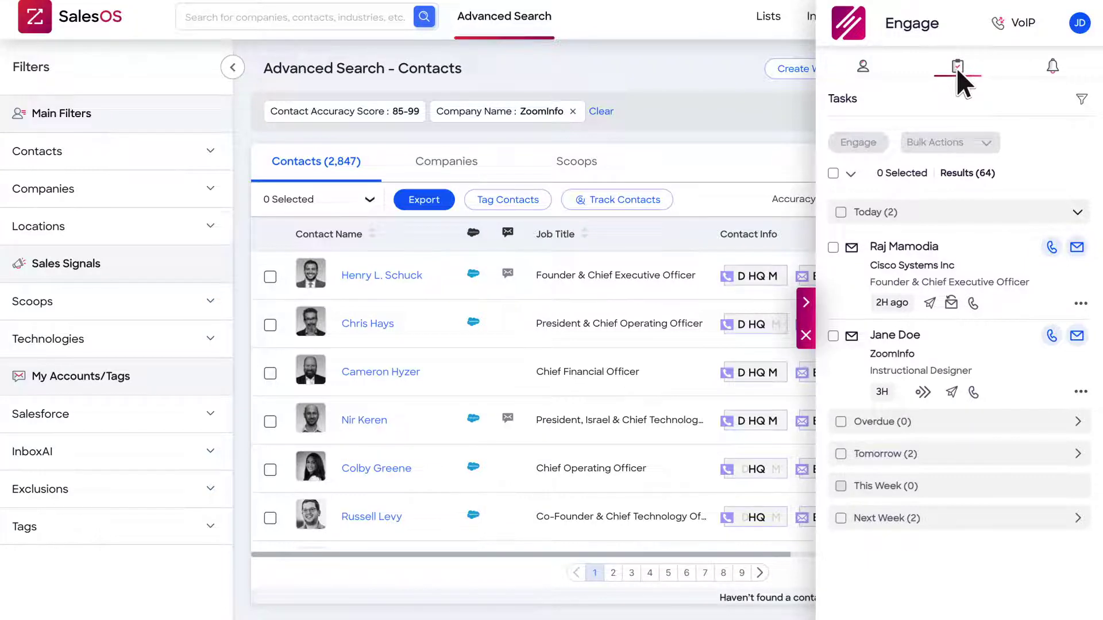
Show the 125-event activity feed and open its Feed Filters
{"action": "left_click", "coordinate": [1051, 69]}
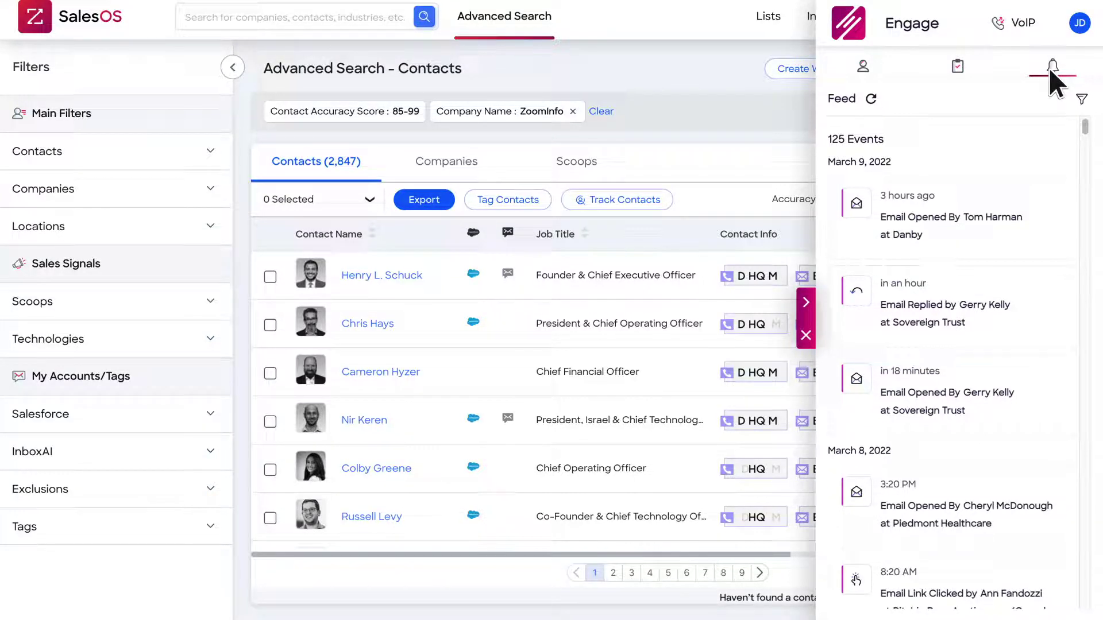
{"action": "left_click", "coordinate": [1081, 98]}
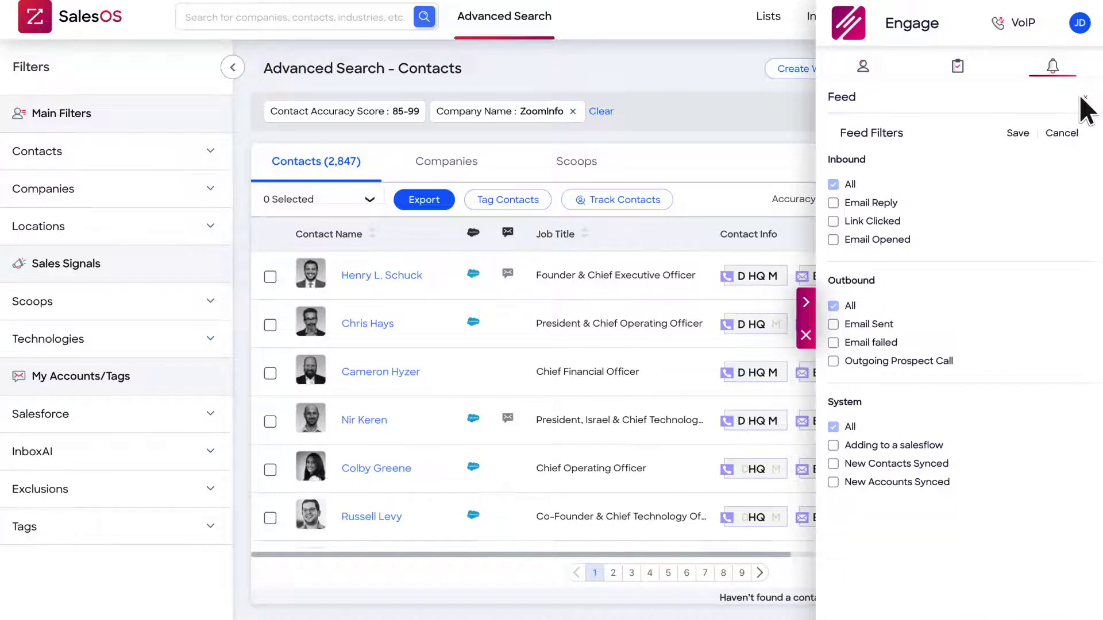